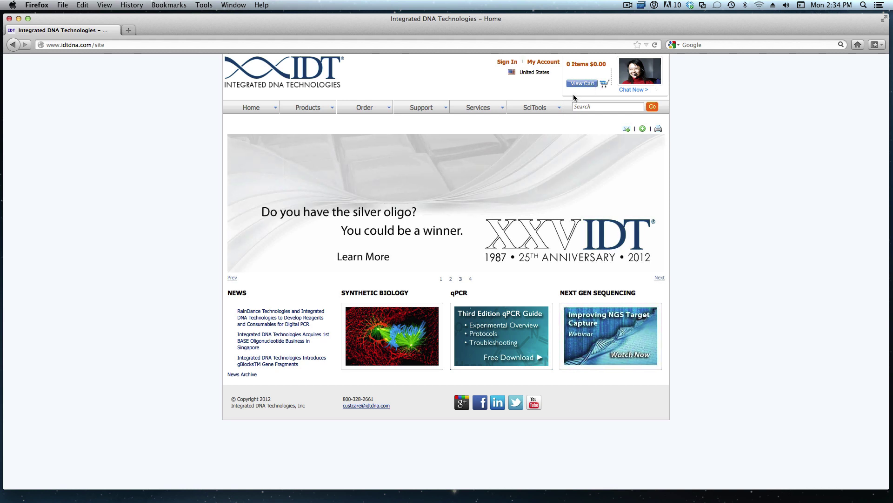
# Open the PrimerQuest primer design tool from the IDT SciTools menu
pyautogui.moveTo(548, 110)
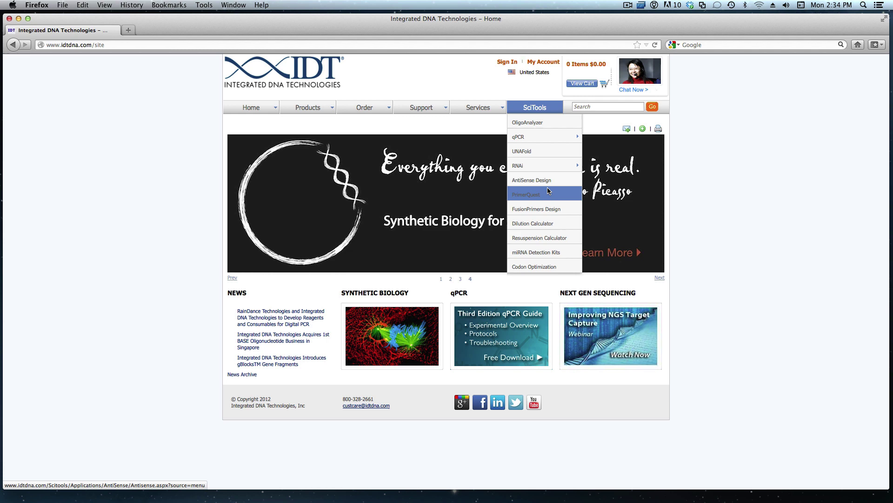
pyautogui.click(549, 196)
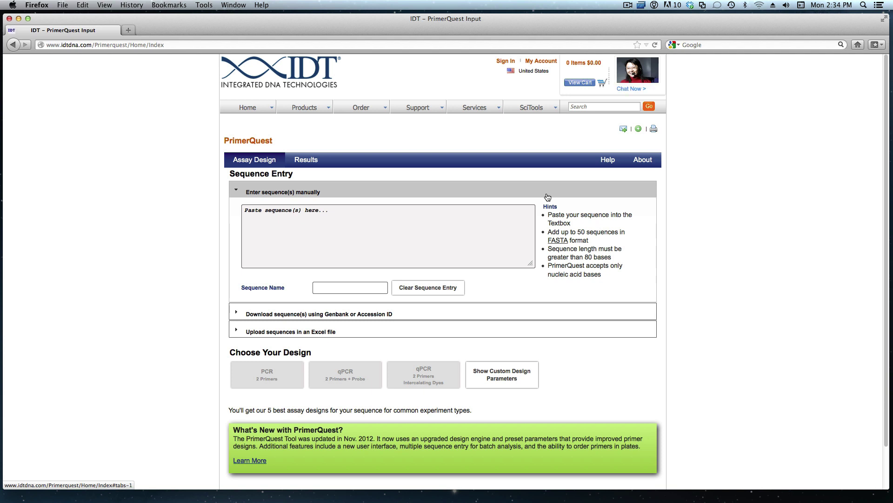
# Paste the list of NCBI accession IDs into the NCBI ID# field
pyautogui.click(441, 311)
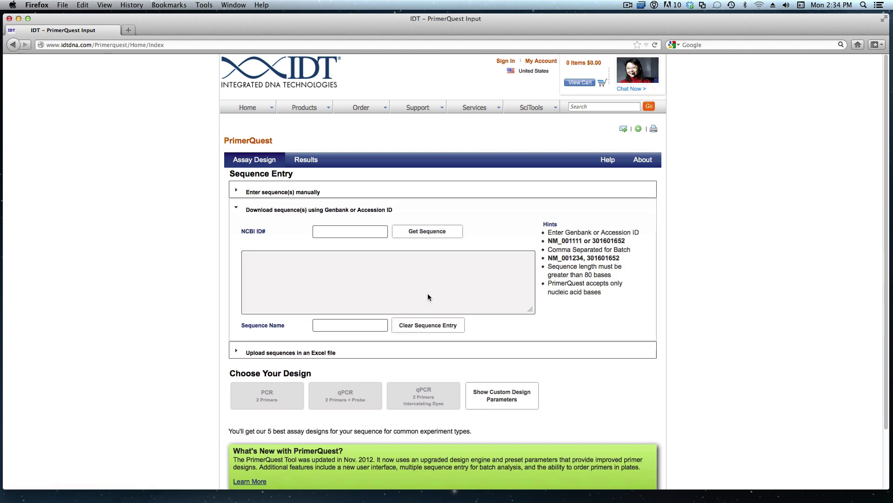
pyautogui.click(344, 231)
pyautogui.rightClick(349, 235)
pyautogui.click(384, 276)
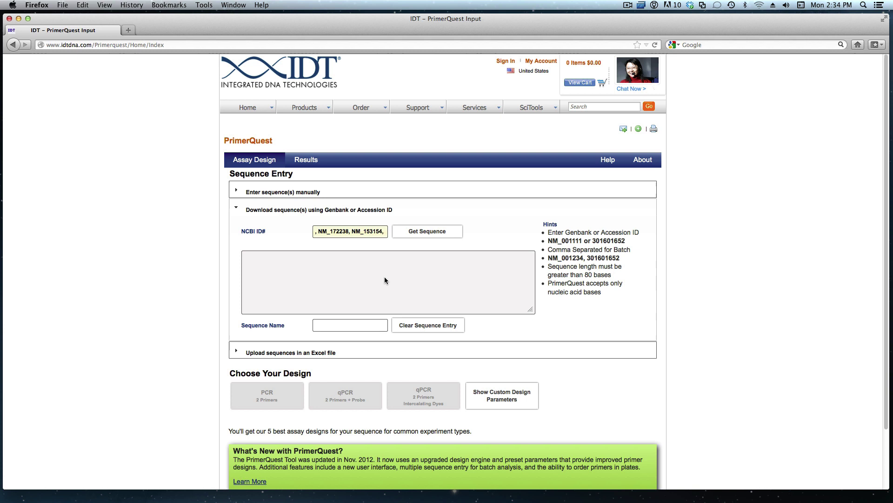
# Retrieve the sequences for the pasted IDs and scroll through the filled sequence box
pyautogui.click(429, 233)
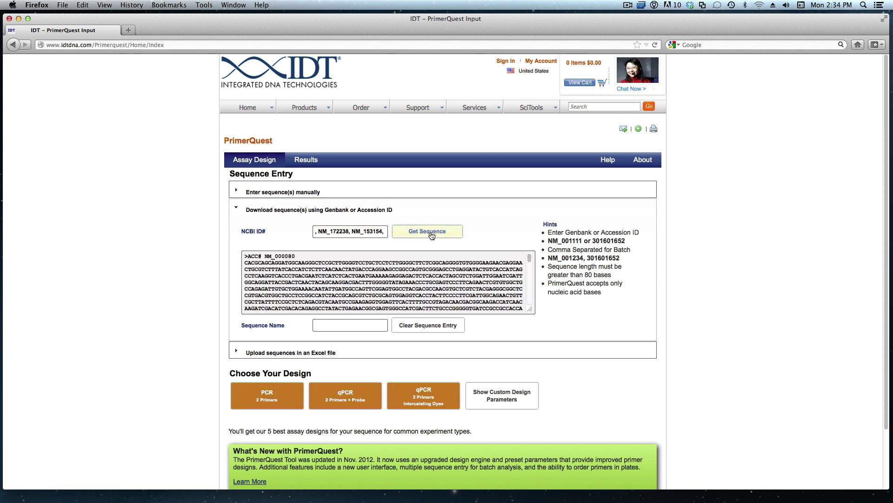
pyautogui.click(415, 270)
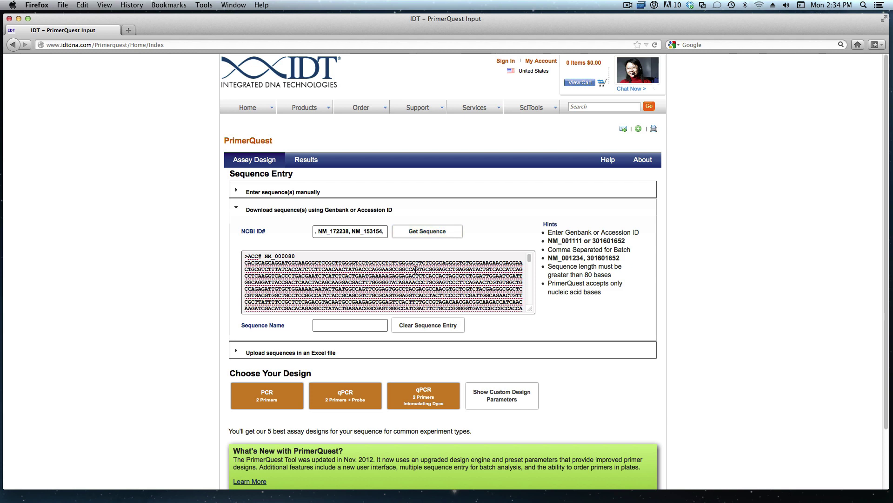
pyautogui.scroll(-10, 416, 270)
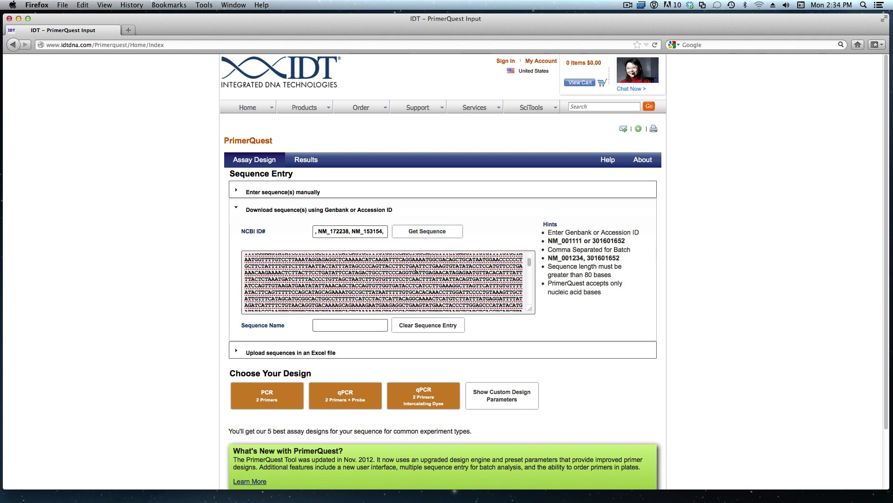
pyautogui.scroll(-10, 415, 270)
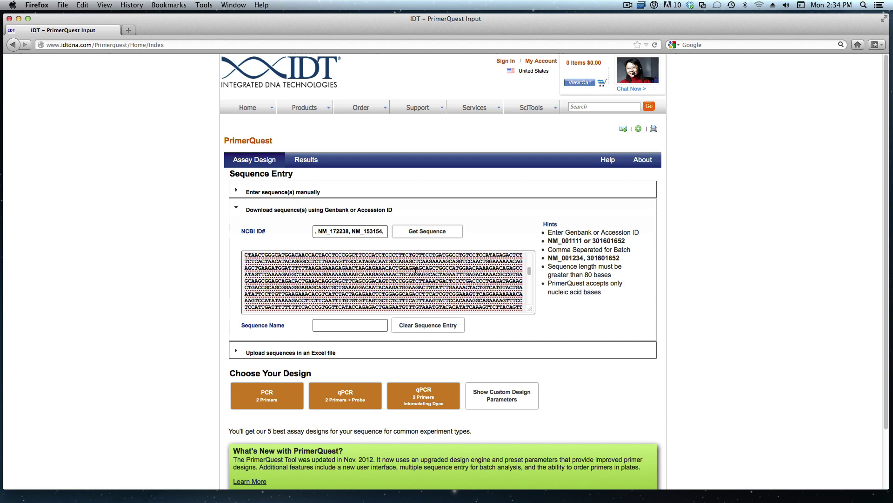
# Design PCR primer pairs for all sequences and show results for sequence 5, NM_007826
pyautogui.click(295, 401)
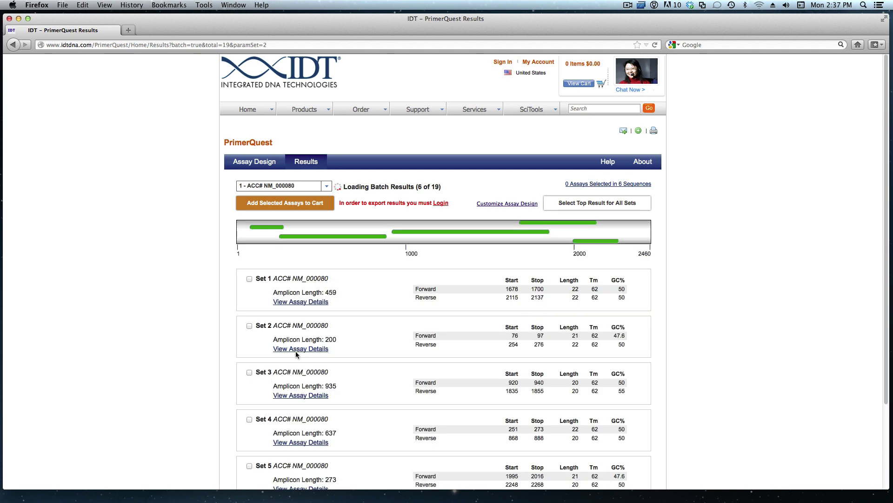
pyautogui.click(326, 191)
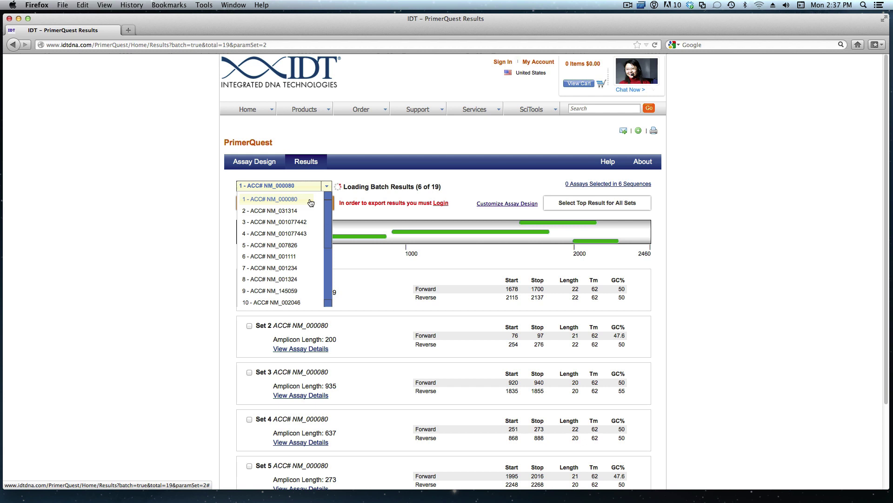
pyautogui.click(288, 243)
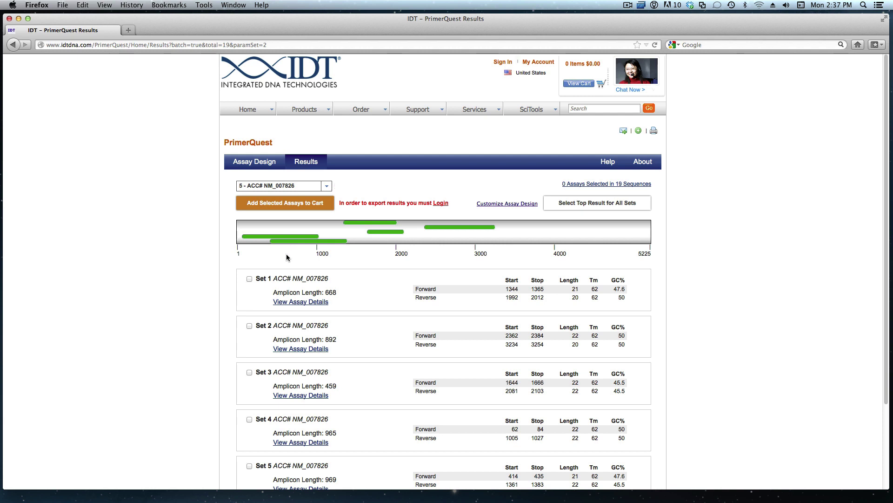
# Inspect the assay details of Set 1 for NM_007826, then return to the results list
pyautogui.click(293, 302)
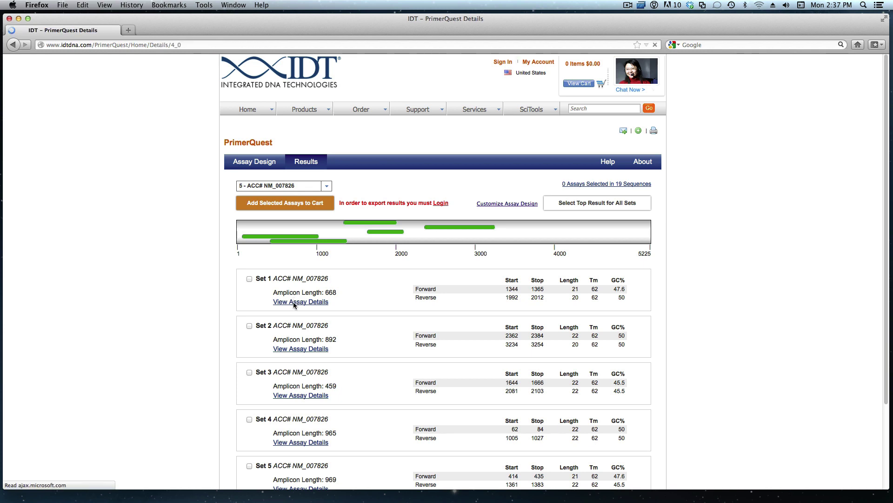
pyautogui.scroll(-5, 293, 304)
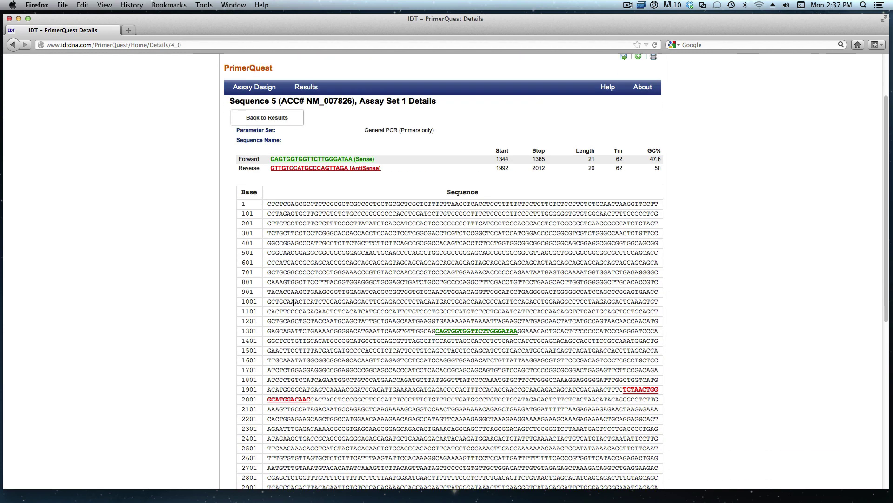
pyautogui.scroll(5, 294, 302)
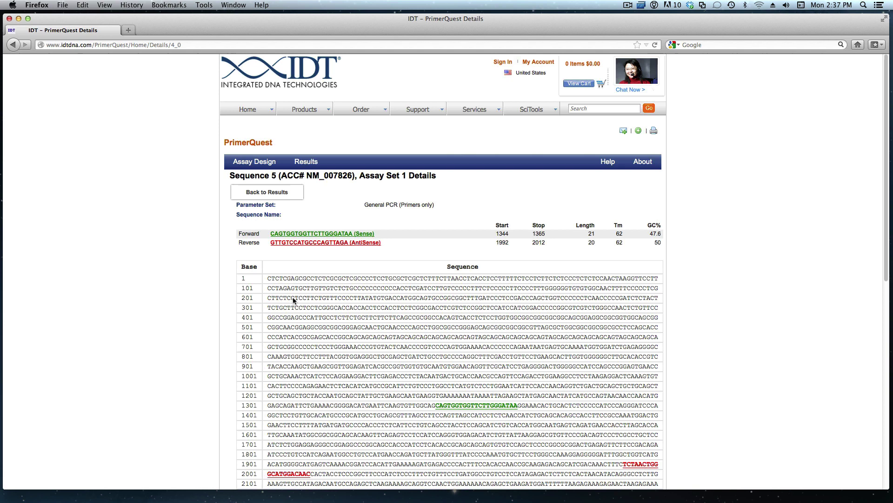
pyautogui.click(282, 199)
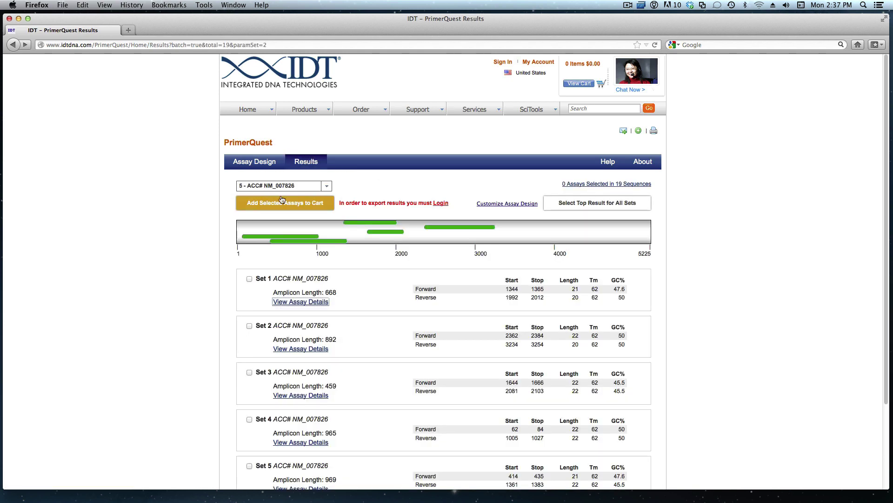
# Select the top assay for every sequence, plus Sets 2–5 for NM_007826
pyautogui.click(639, 208)
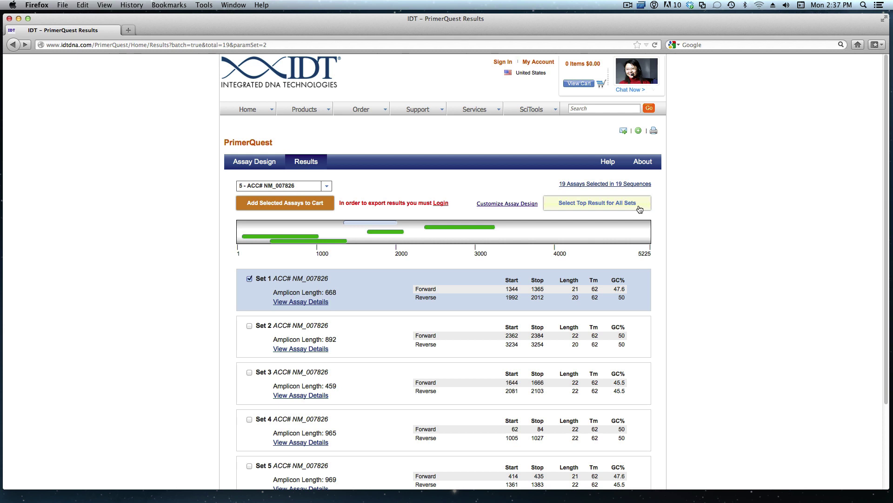
pyautogui.click(249, 325)
pyautogui.click(249, 373)
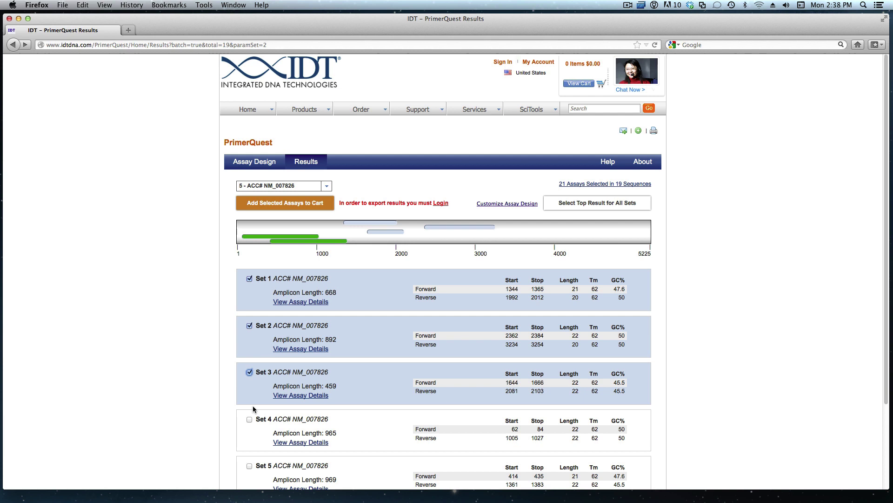
pyautogui.click(250, 420)
pyautogui.click(250, 466)
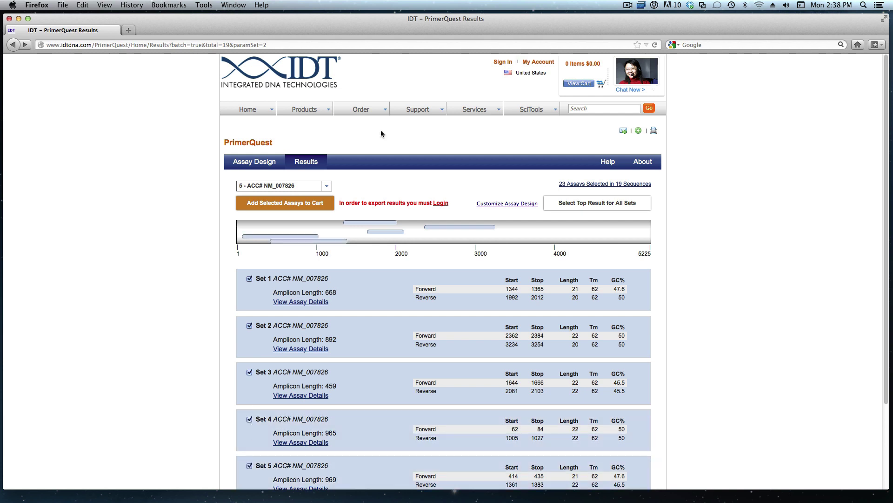
# Also select Set 2 for sequence 7, NM_001234, bringing the total to 24 assays
pyautogui.click(320, 187)
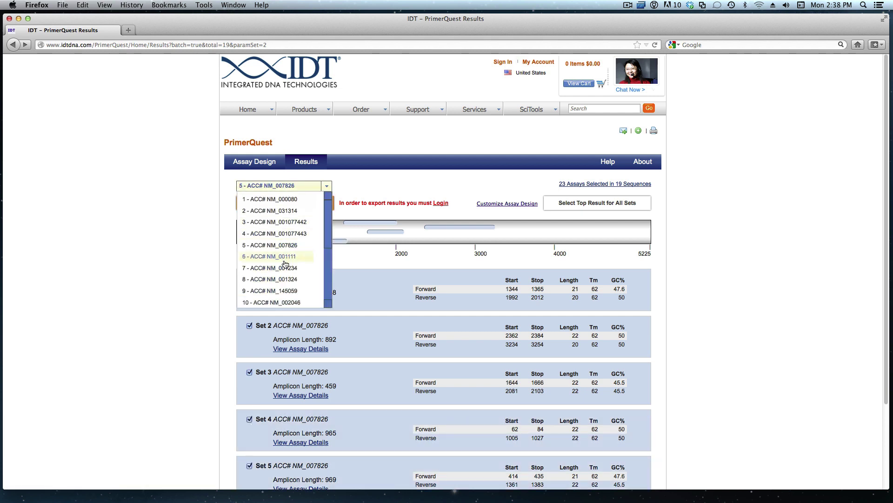
pyautogui.click(282, 268)
pyautogui.click(249, 326)
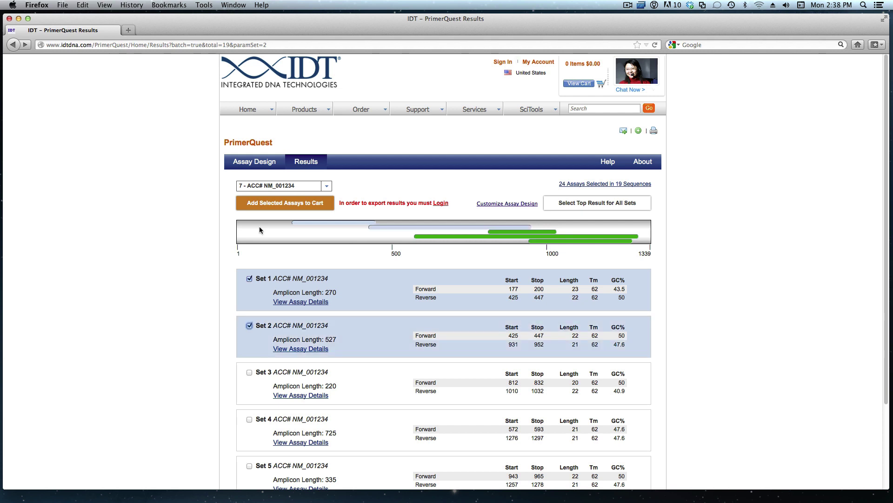
# Order forward and reverse primers for the 24 assays as a Mix Plate, reviewing the checked list
pyautogui.click(287, 202)
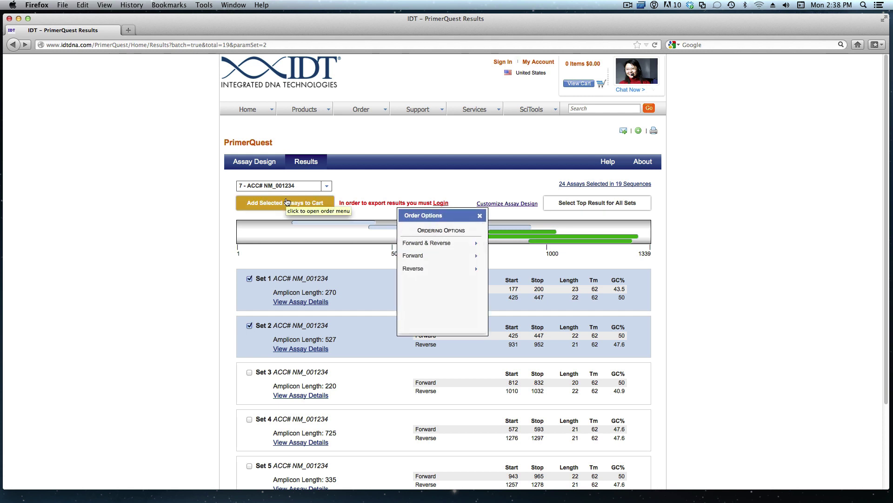
pyautogui.click(444, 243)
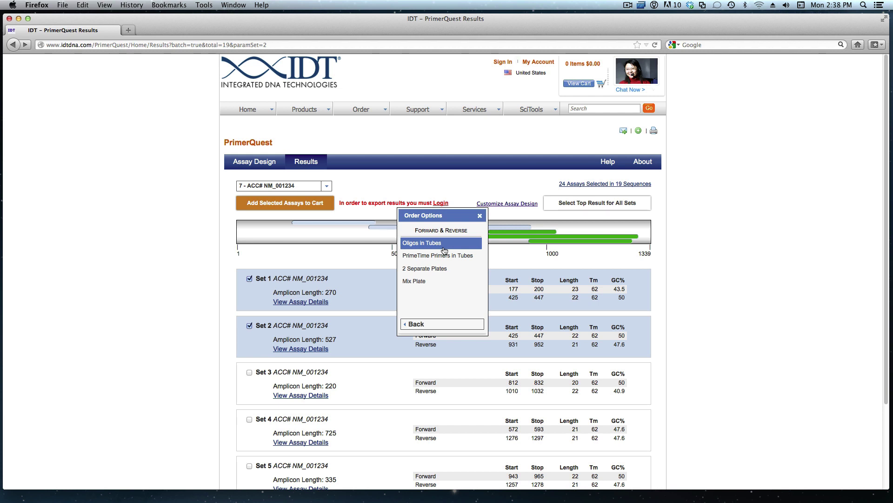
pyautogui.click(432, 283)
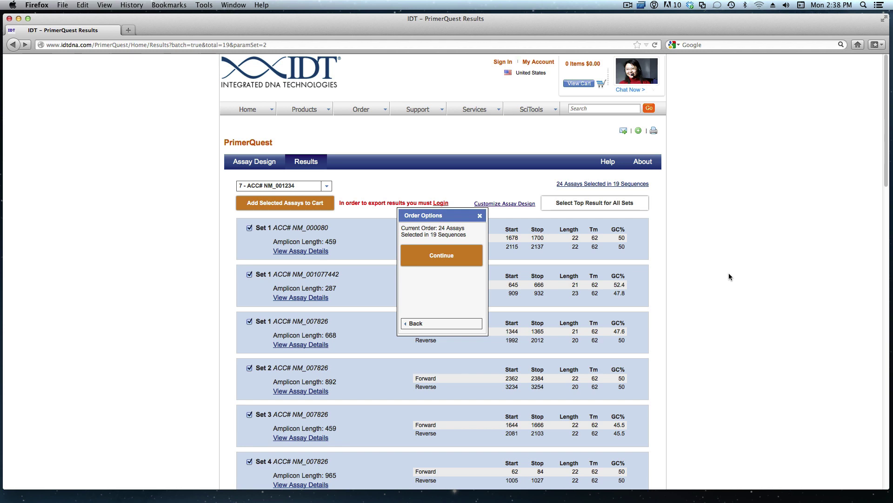
pyautogui.scroll(-10, 729, 274)
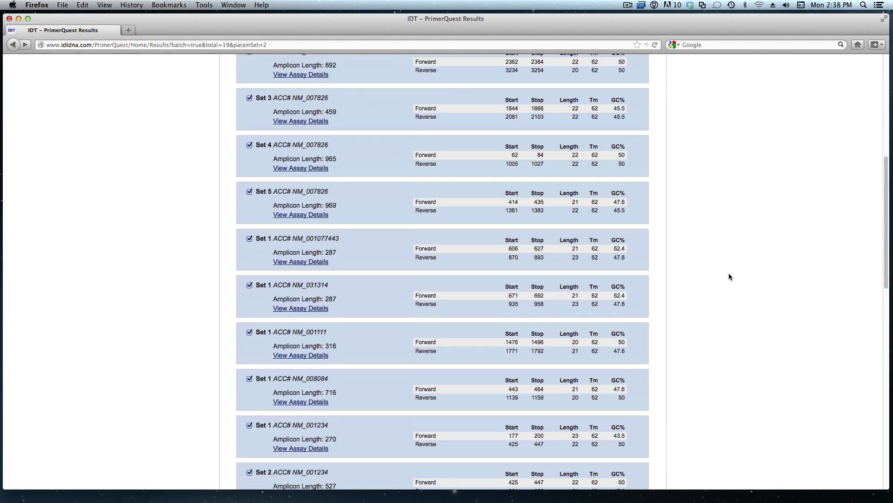
pyautogui.scroll(-15, 730, 276)
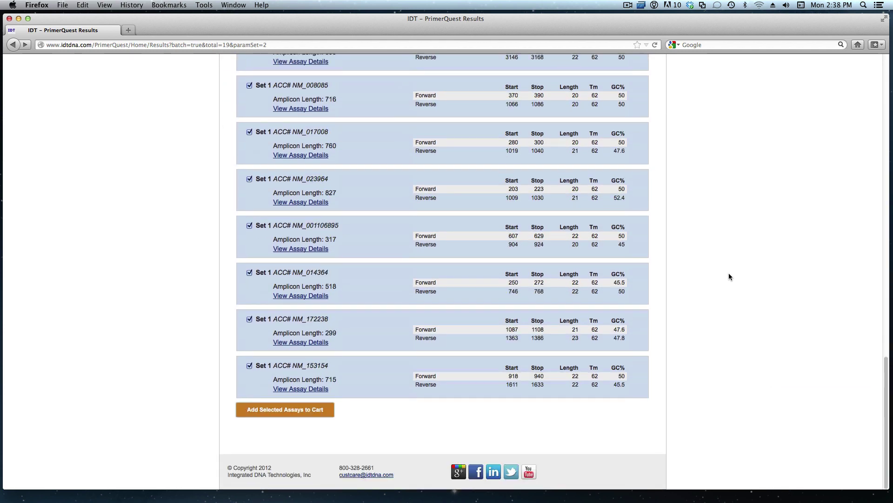
pyautogui.scroll(9, 729, 277)
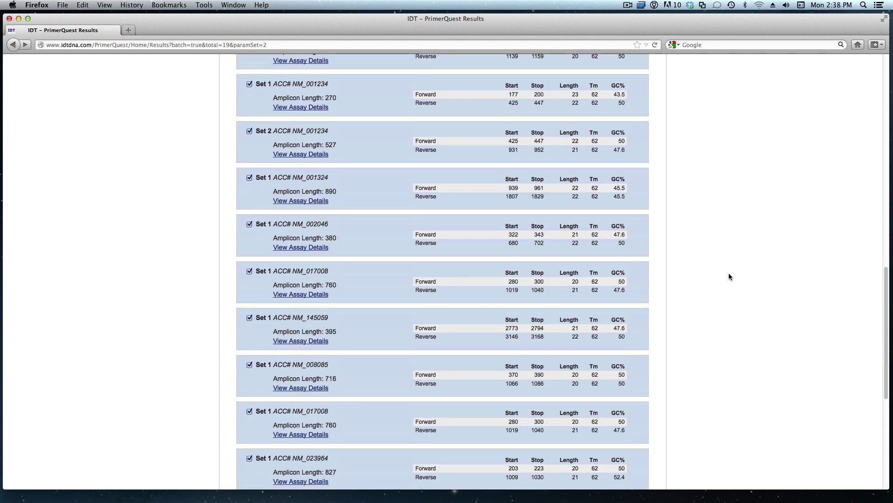
pyautogui.scroll(15, 729, 276)
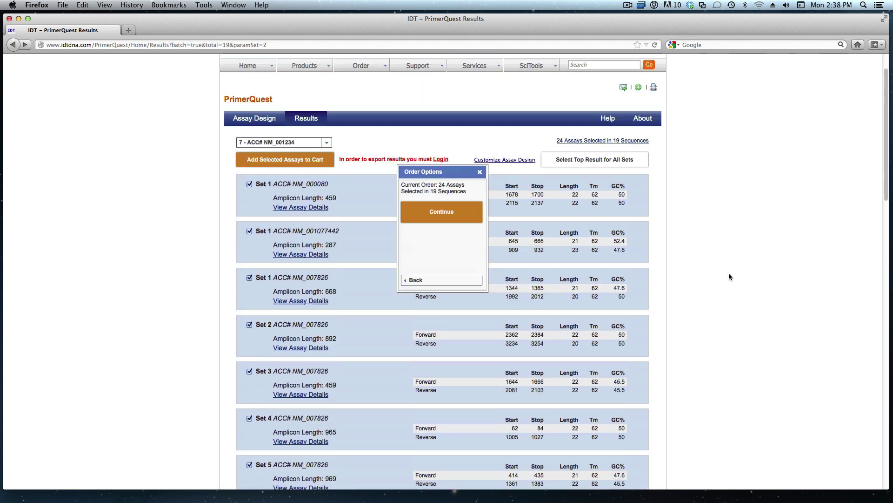
pyautogui.scroll(2, 729, 276)
# Continue to ordering and enter the suggested e-mail address for documentation
pyautogui.click(460, 259)
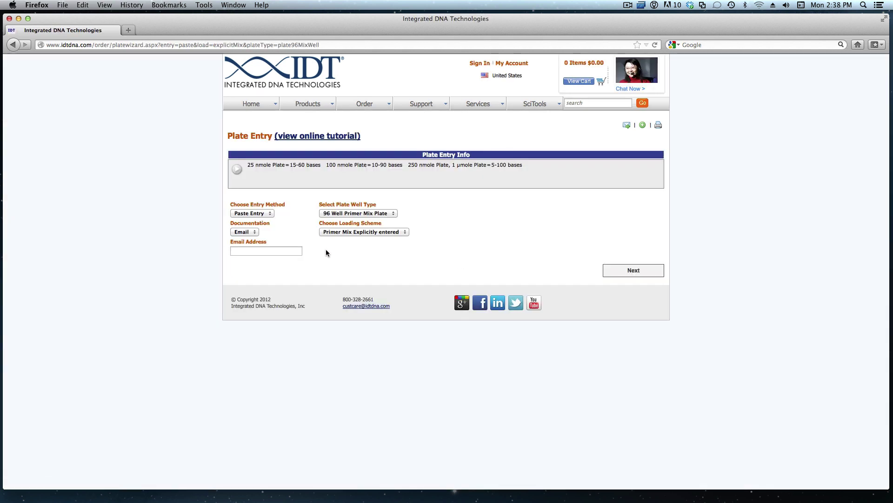
pyautogui.click(297, 251)
pyautogui.write('custcare')
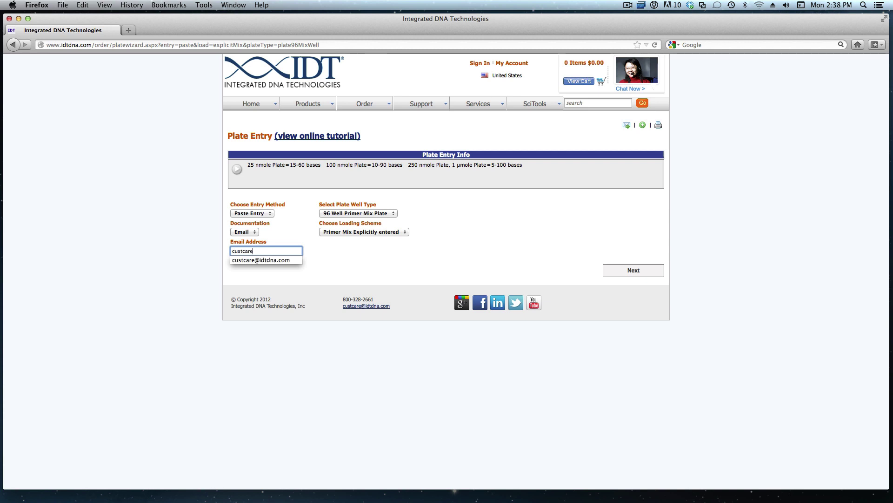
pyautogui.press('Down')
pyautogui.press('Return')
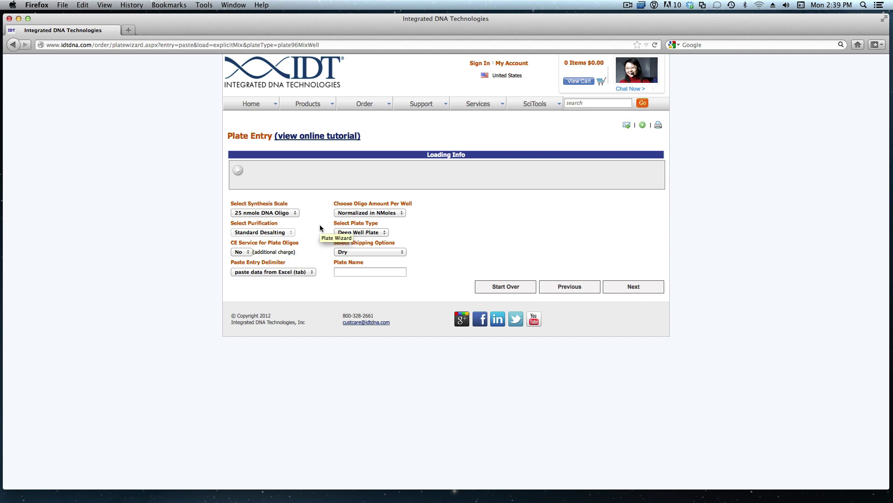
# Name the plate 'PQ Plate' and move to the per-well amount step
pyautogui.click(358, 271)
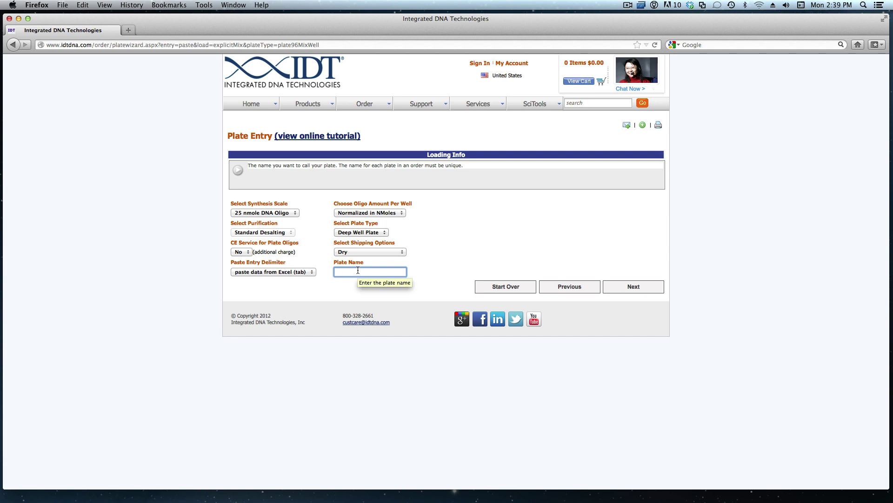
pyautogui.write('PQ Plate')
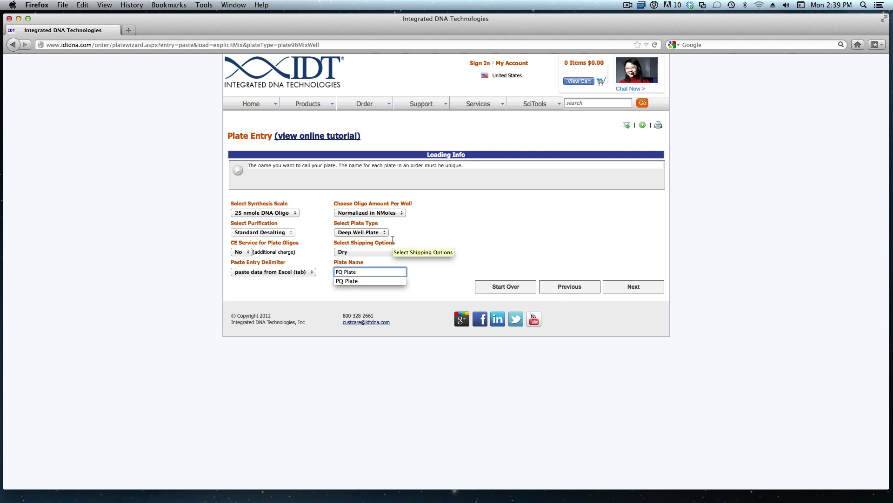
pyautogui.click(641, 294)
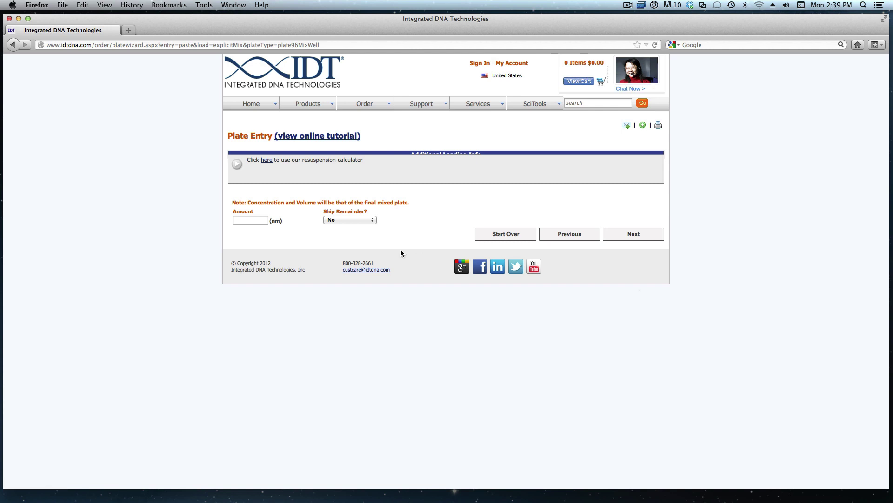
# Set 10 nmoles per well and proceed to the pre-filled sequence entry page
pyautogui.click(242, 221)
pyautogui.write('10')
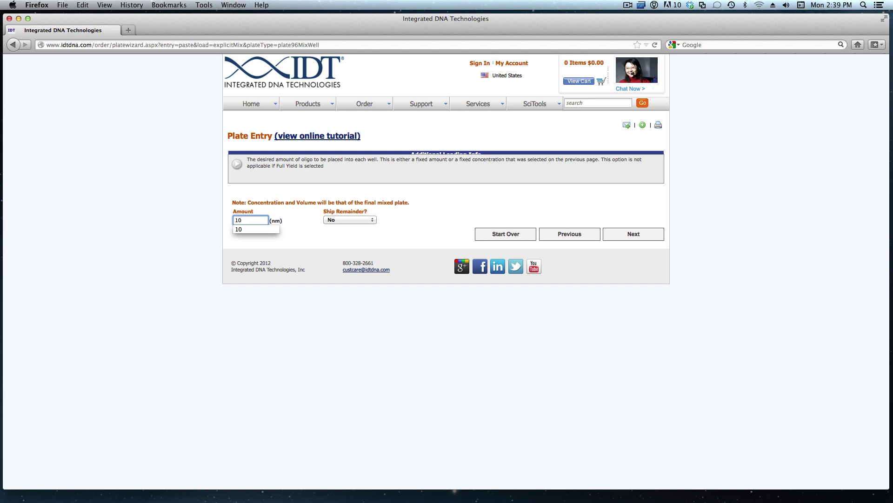
pyautogui.click(308, 226)
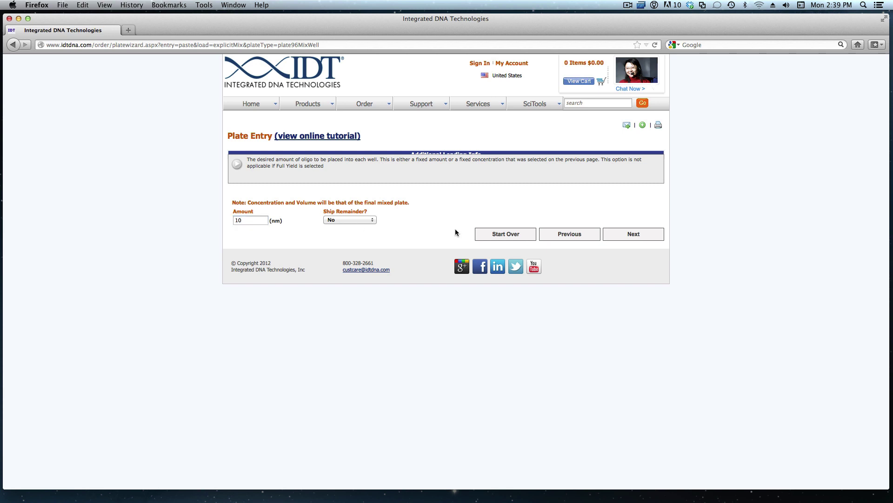
pyautogui.click(633, 234)
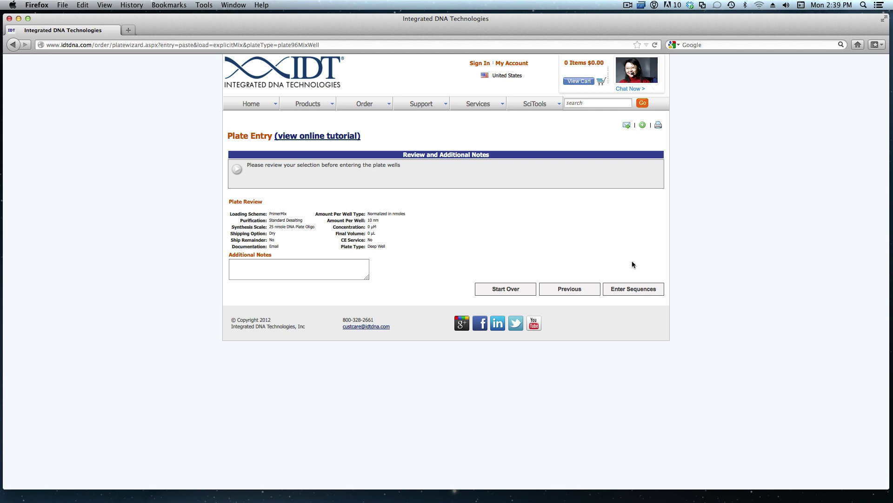
pyautogui.click(630, 288)
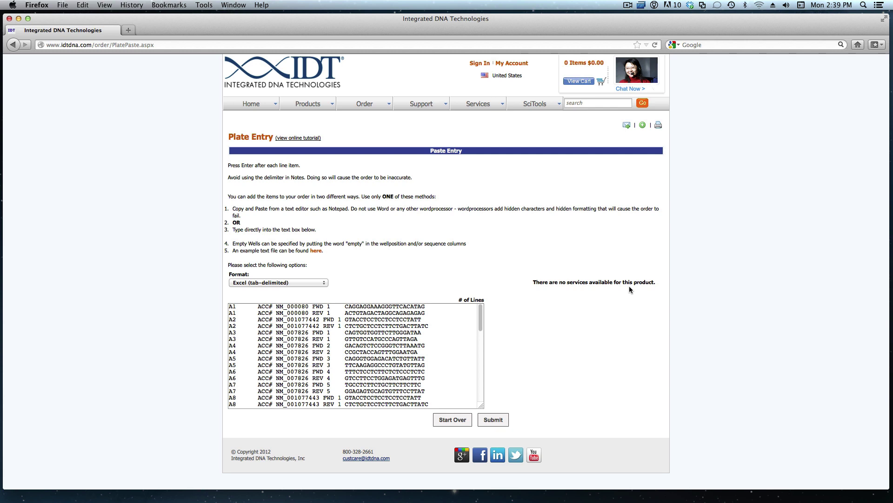
# Submit the sequences, check well B8's forward primer in PQ Plate, save, and close the details
pyautogui.click(486, 421)
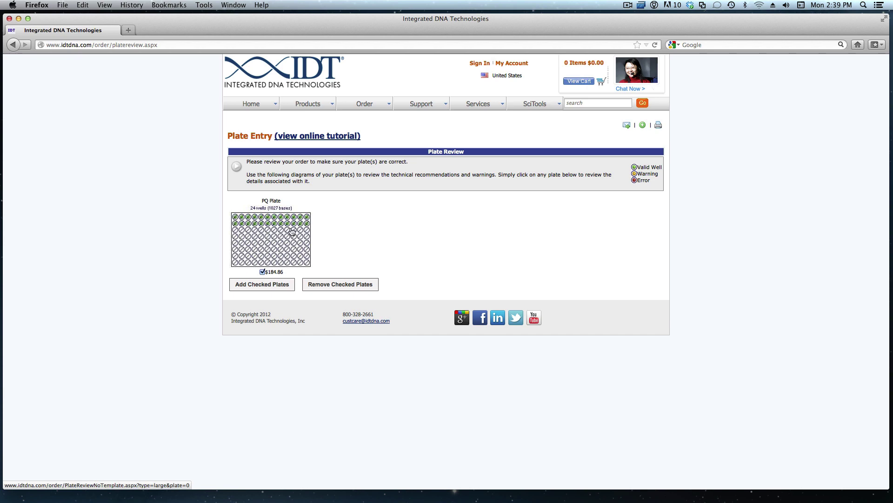
pyautogui.click(288, 226)
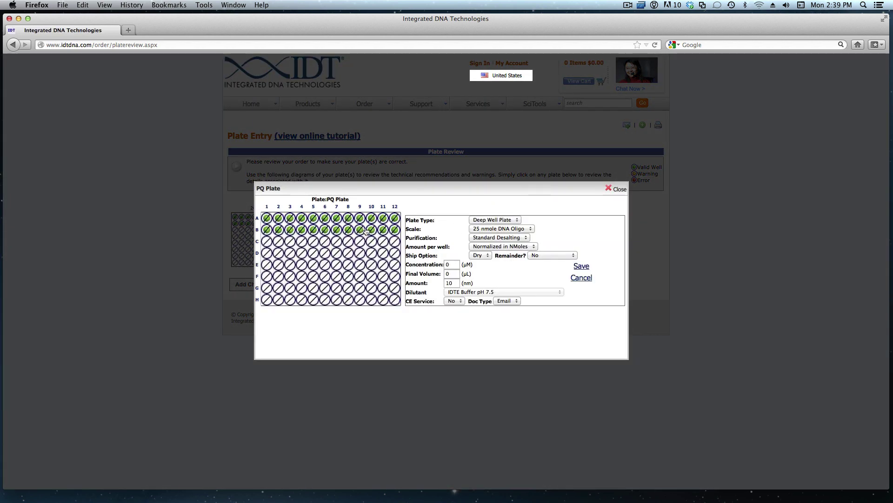
pyautogui.click(360, 230)
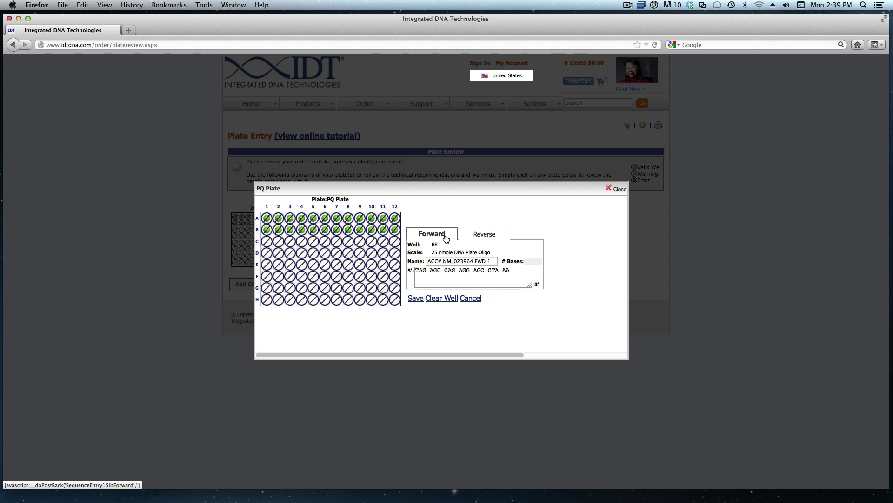
pyautogui.click(445, 239)
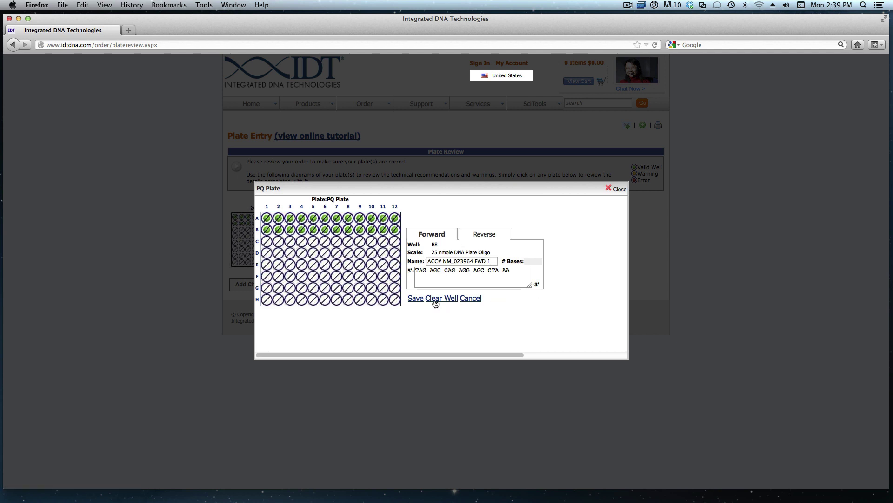
pyautogui.click(416, 303)
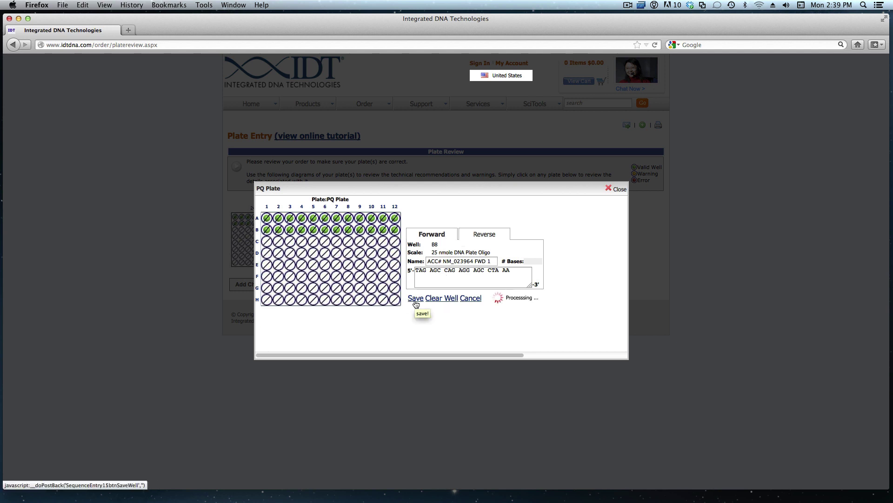
pyautogui.click(620, 191)
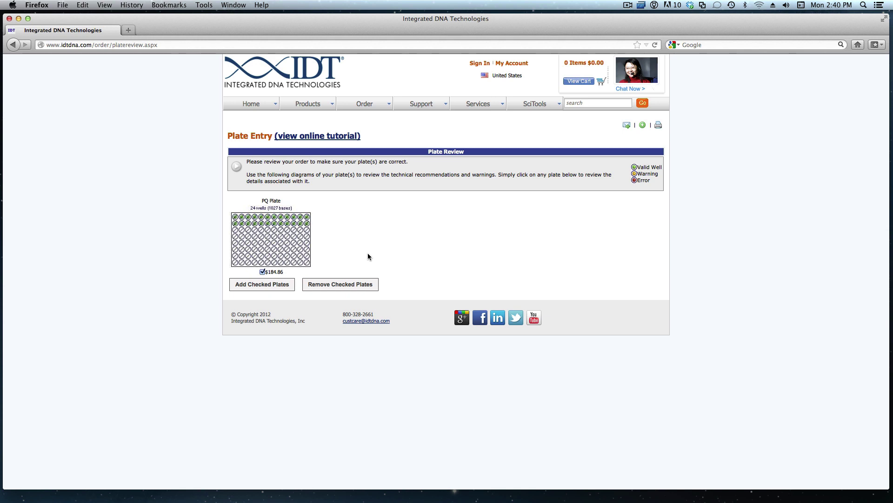
# Add the checked PQ Plate to the shopping cart for $184.86
pyautogui.click(286, 285)
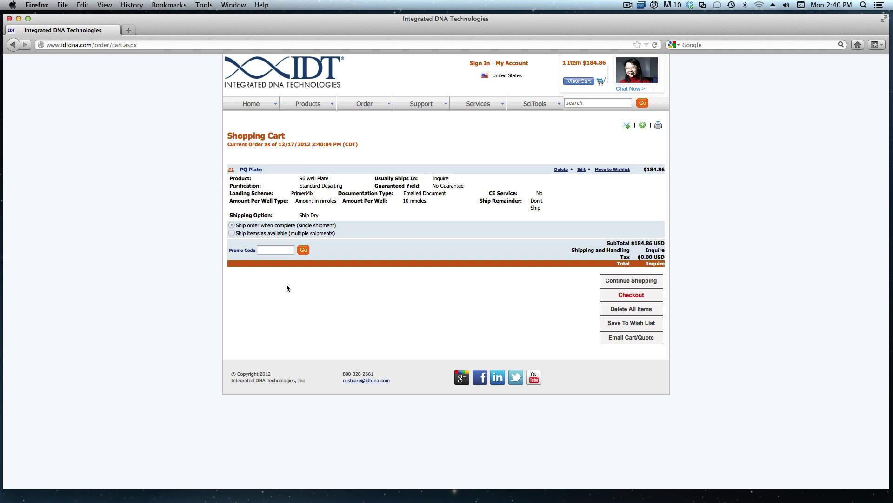
pyautogui.press('super+shift+2')
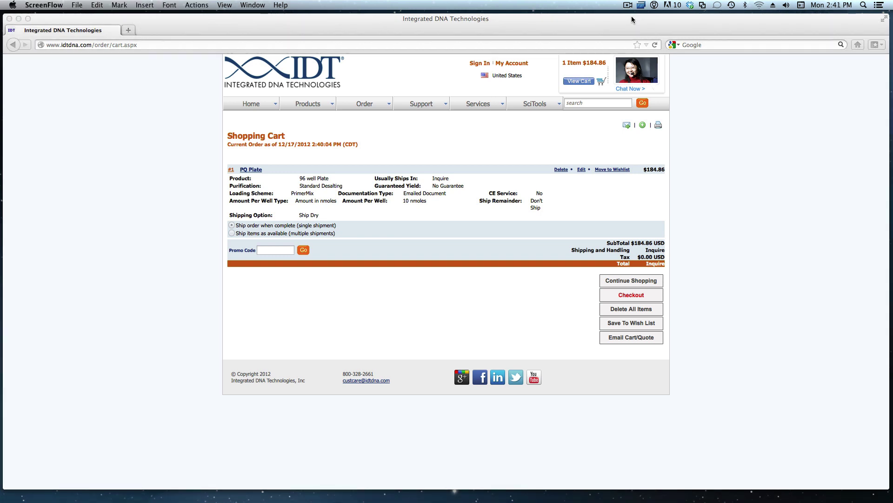